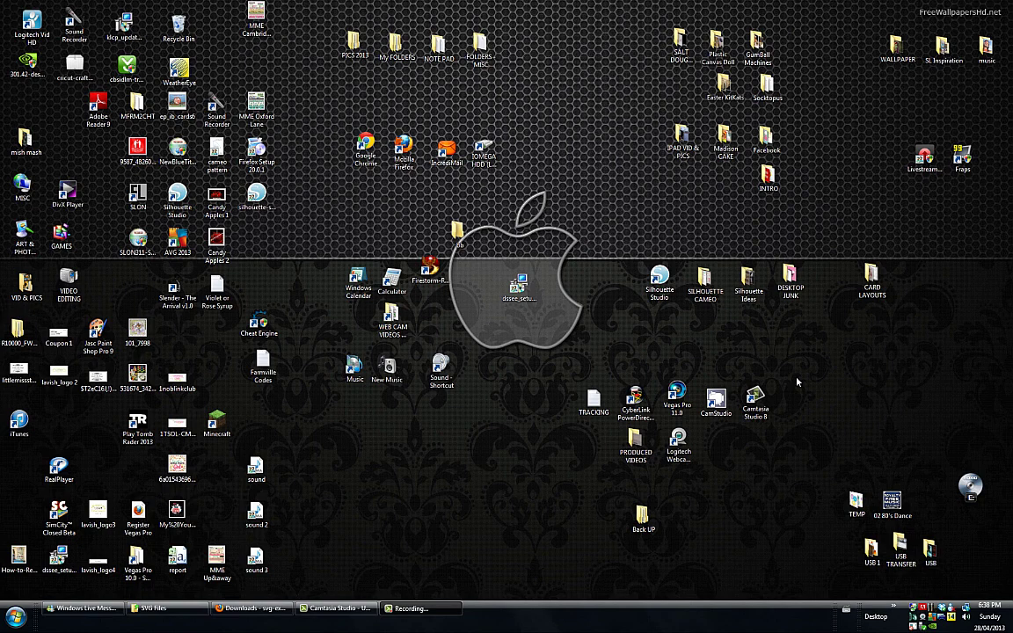
Step: Go from the desktop's SILHOUETTE CAMEO folder through LETTER into the Banner Day folder
double_click(719, 293)
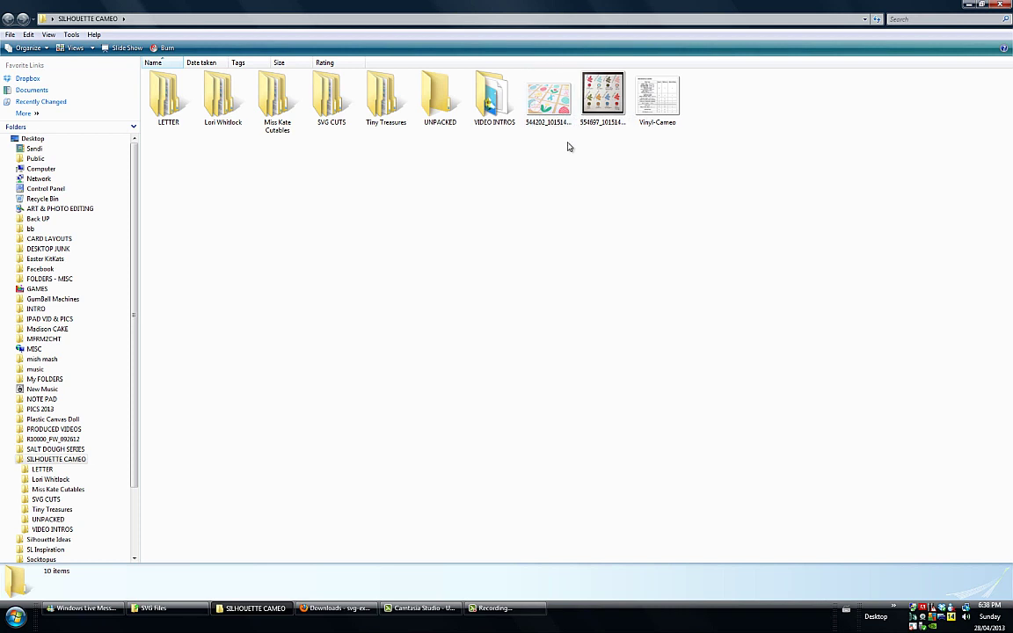
left_click(533, 113)
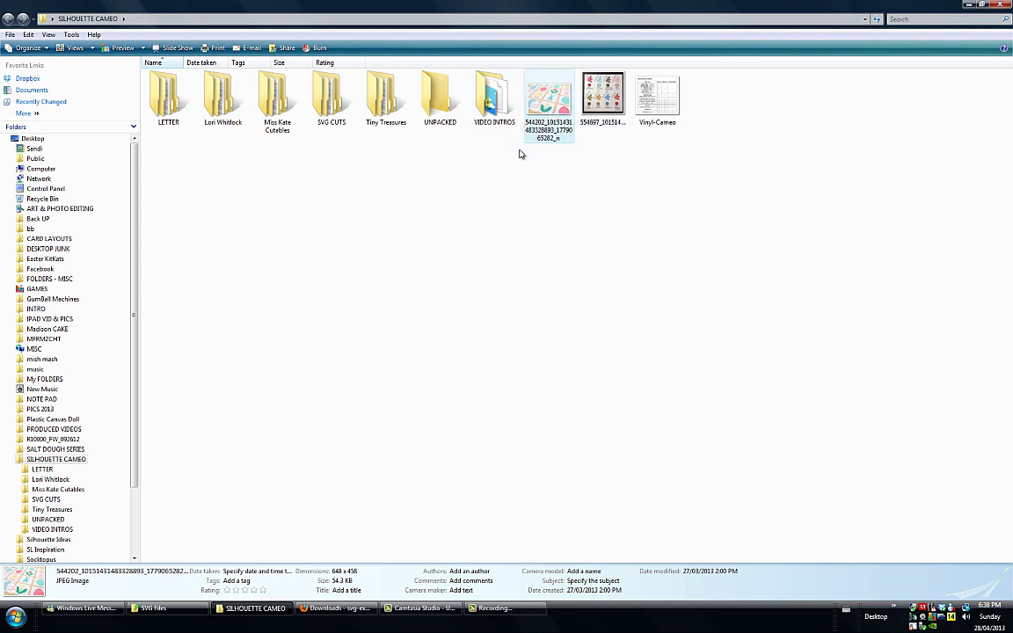
double_click(167, 105)
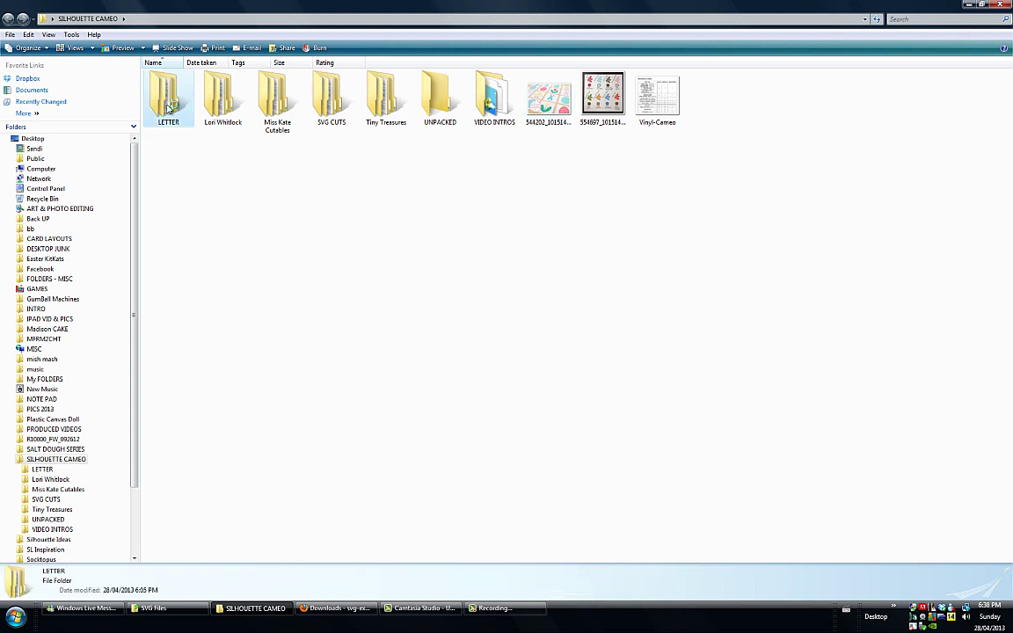
double_click(169, 107)
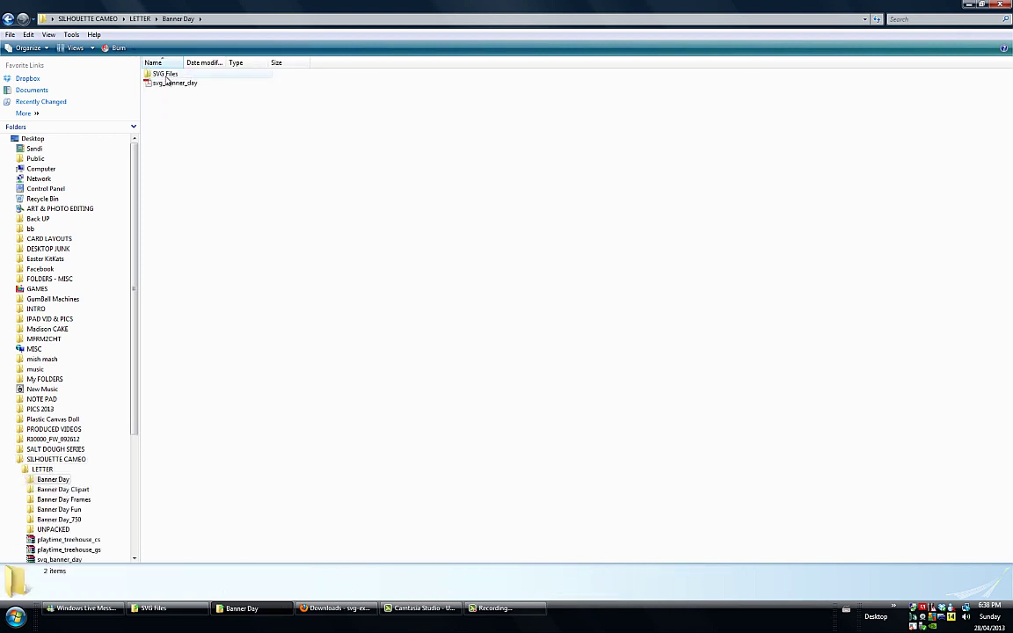
Step: Open SVG Files to list banner_day-01 through banner_day-60, shown only as generic icons
double_click(165, 73)
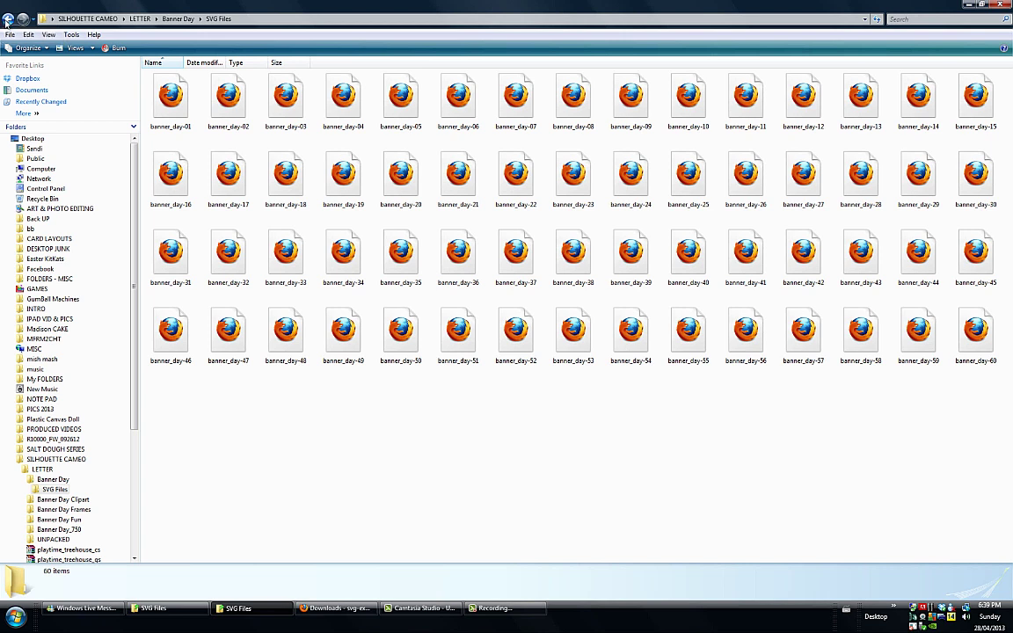
Step: In Firefox's svg-explorer-extension Downloads page, open the x64 and i386 signed setup links
left_click(378, 615)
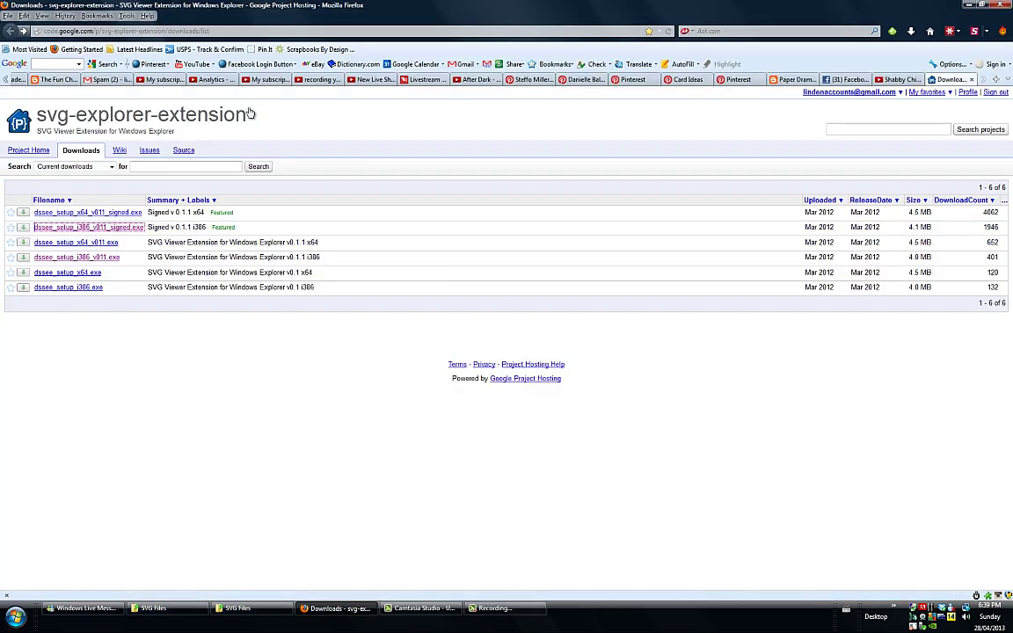
left_click(91, 214)
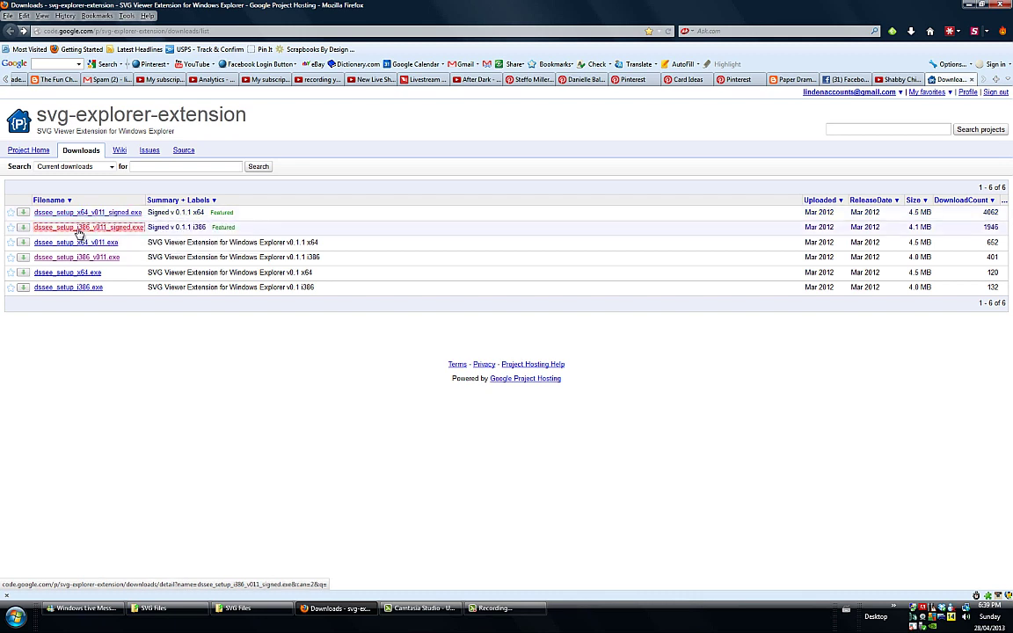
left_click(85, 234)
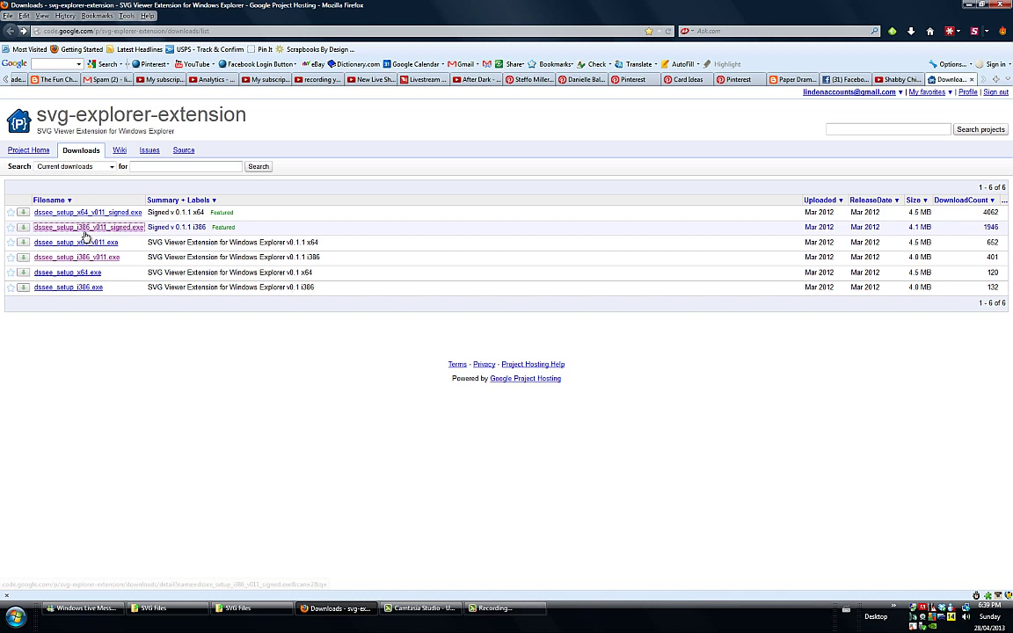
Step: Open a maximized Control Panel and its System page, confirming a 32-bit Windows Vista Home Premium
left_click(15, 616)
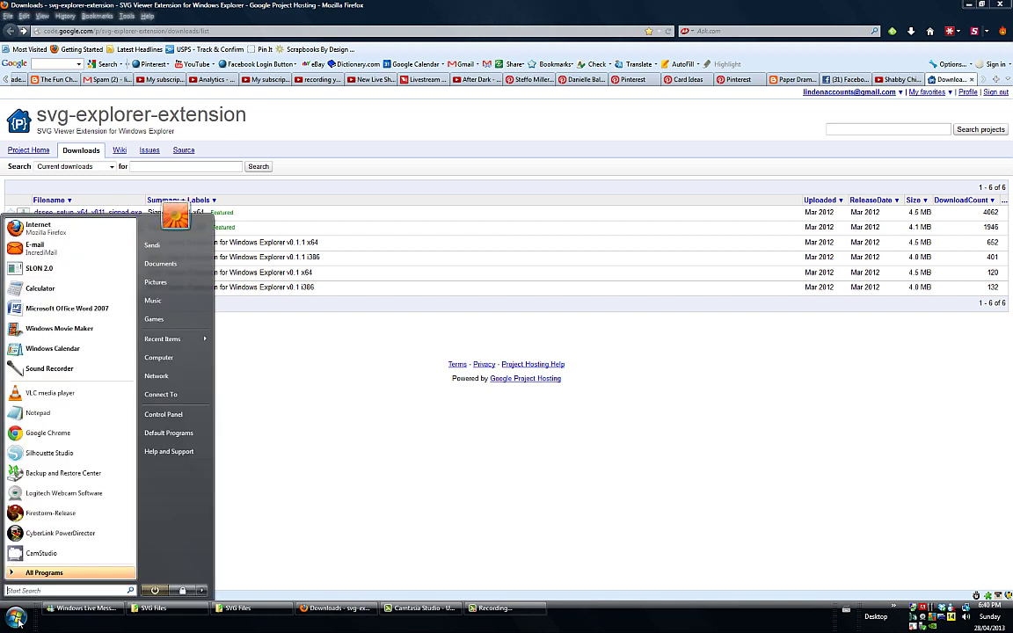
left_click(169, 415)
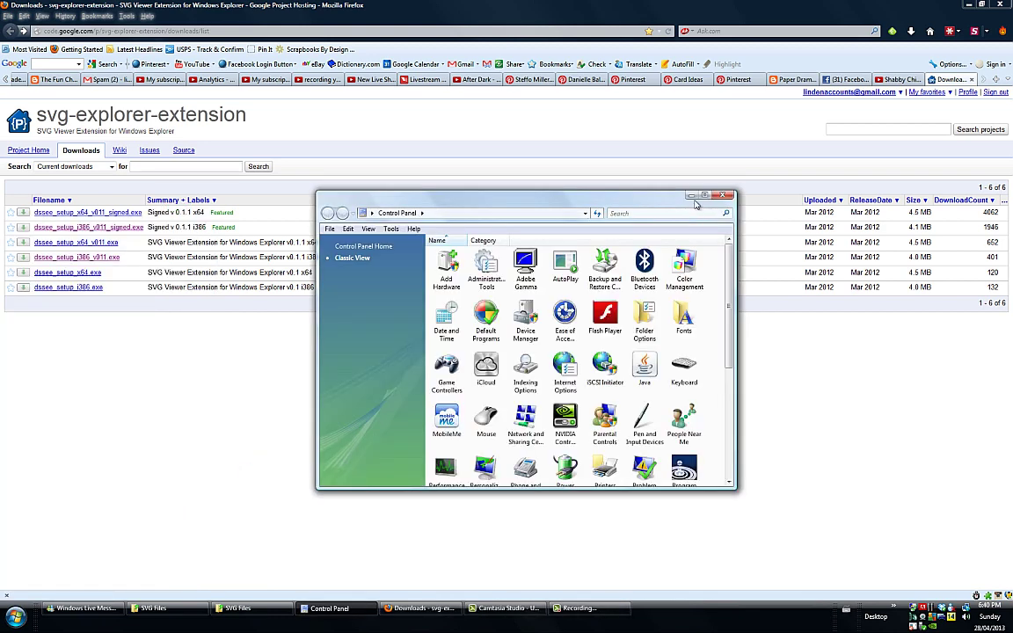
left_click(705, 195)
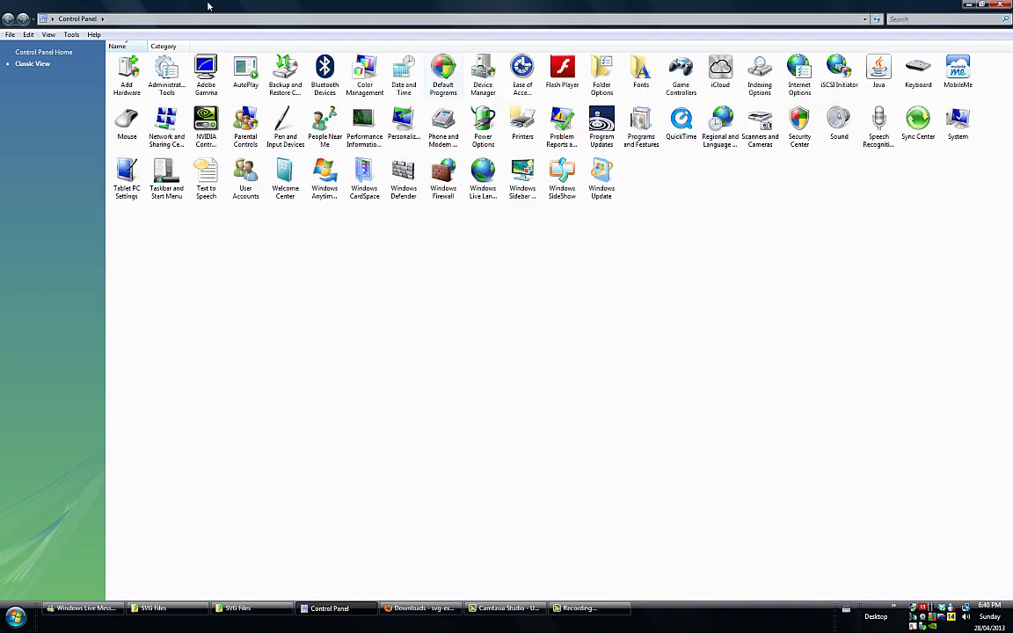
double_click(966, 121)
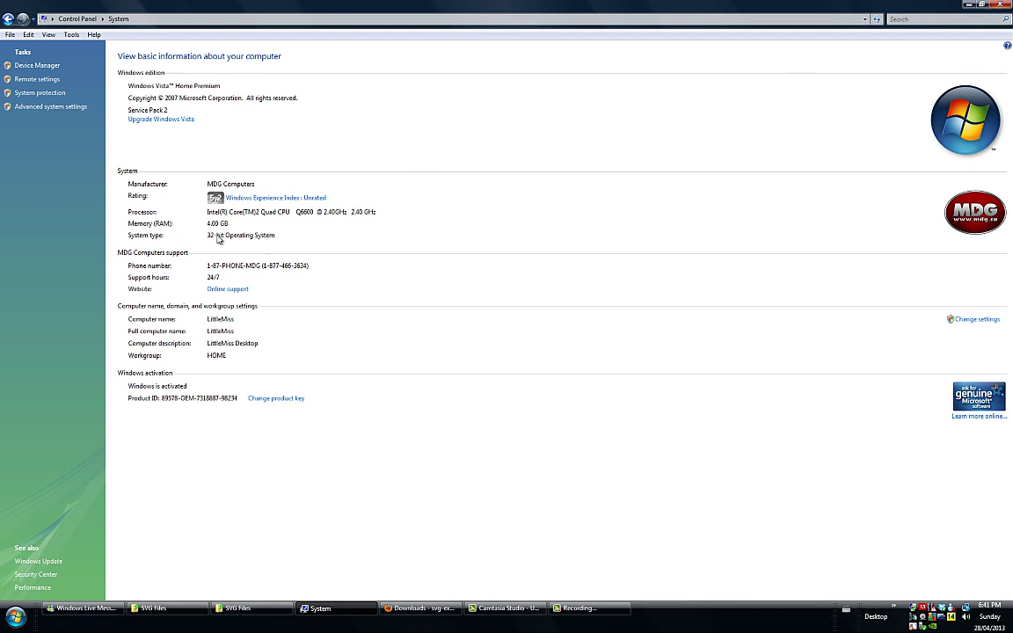
Step: Close System, then save dssee_setup_i386_v011_signed.exe (4.1 MB) from Firefox, cancelling the extra prompt
left_click(1000, 5)
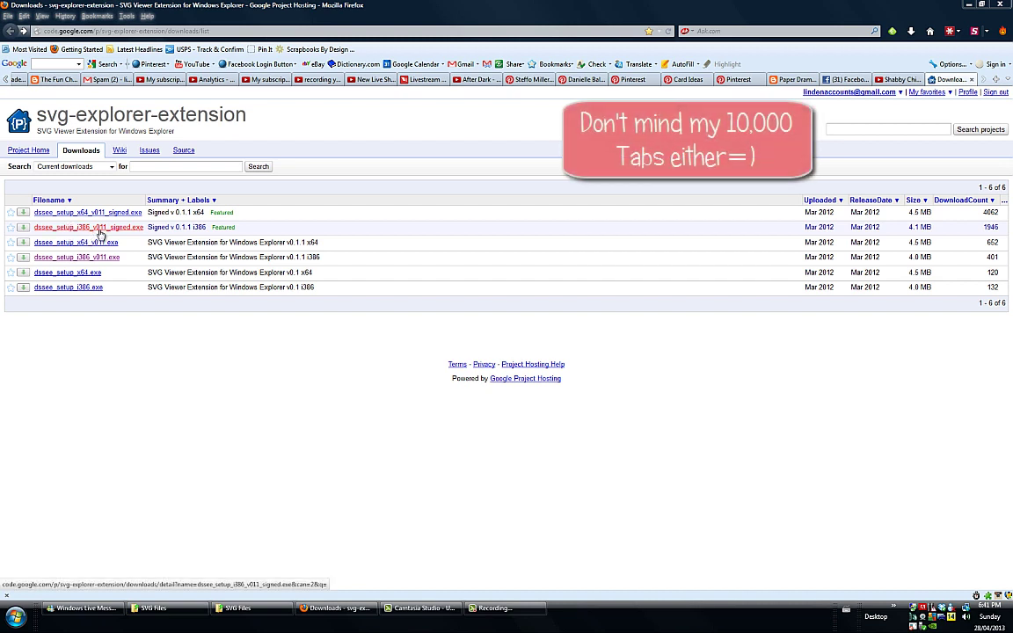
left_click(100, 230)
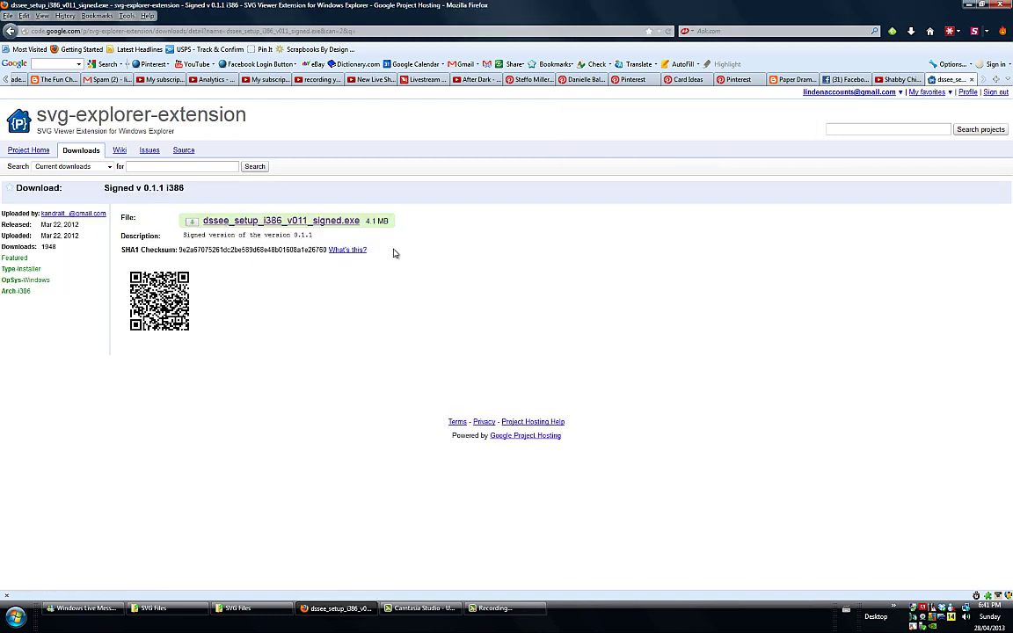
left_click(275, 222)
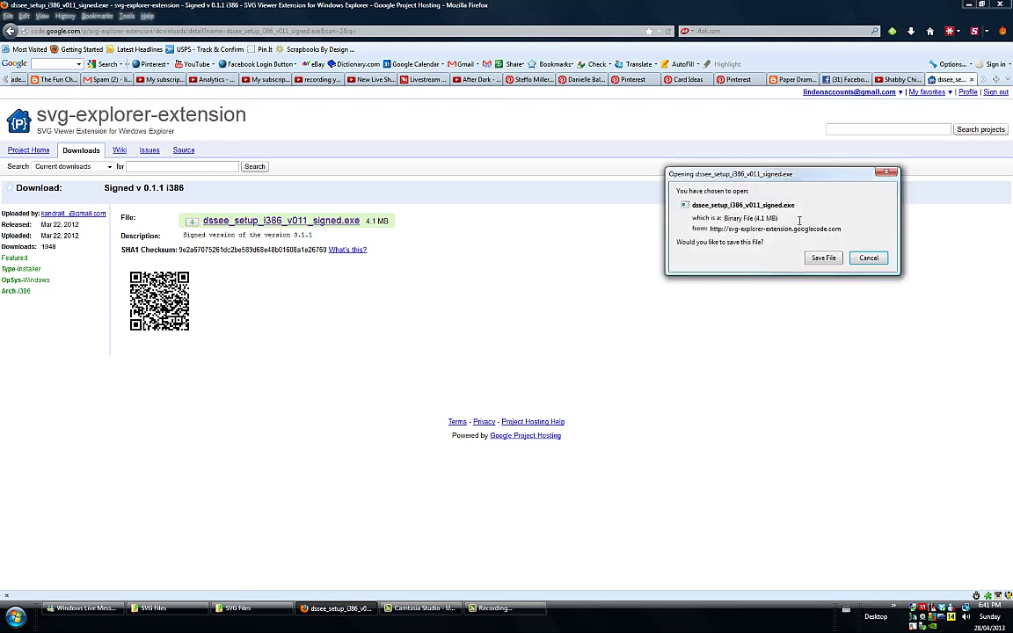
left_click(823, 258)
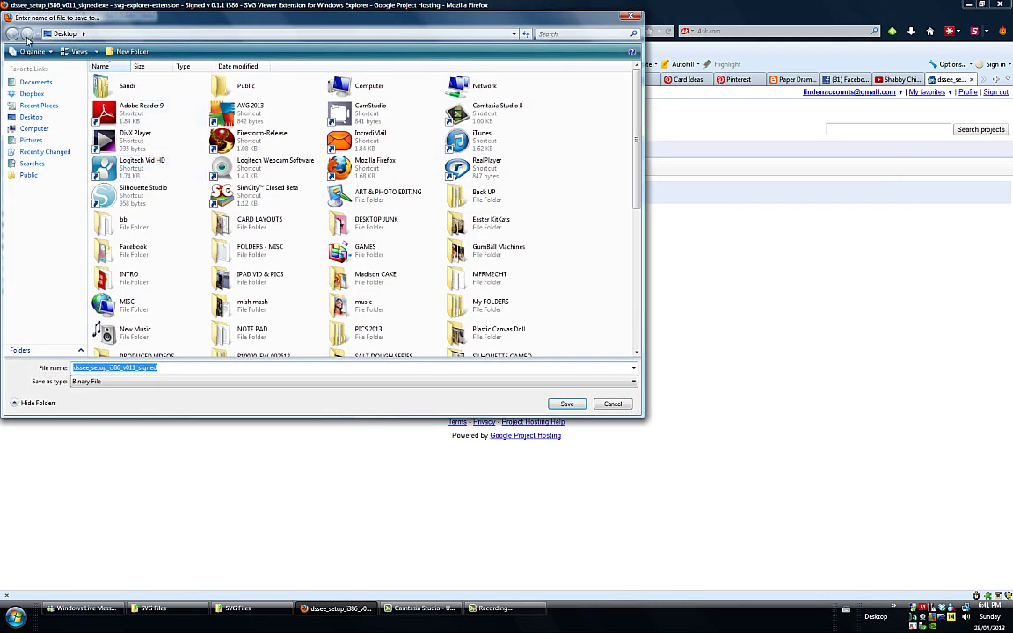
left_click(627, 404)
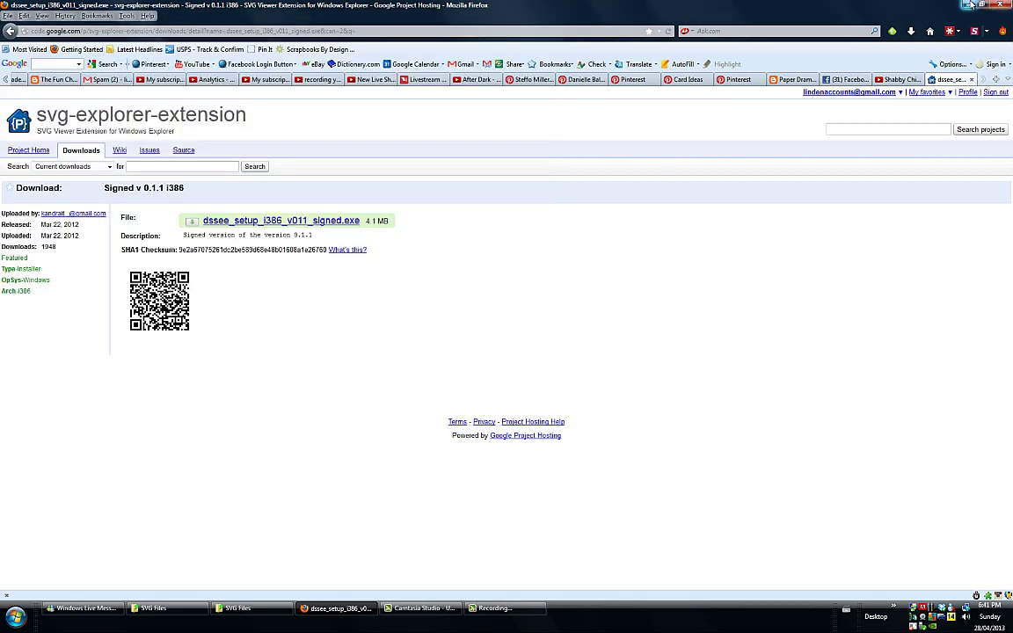
Step: Return Explorer to Banner Day, minimize it, and run the desktop's dssee_setup installer past the security warning
left_click(969, 5)
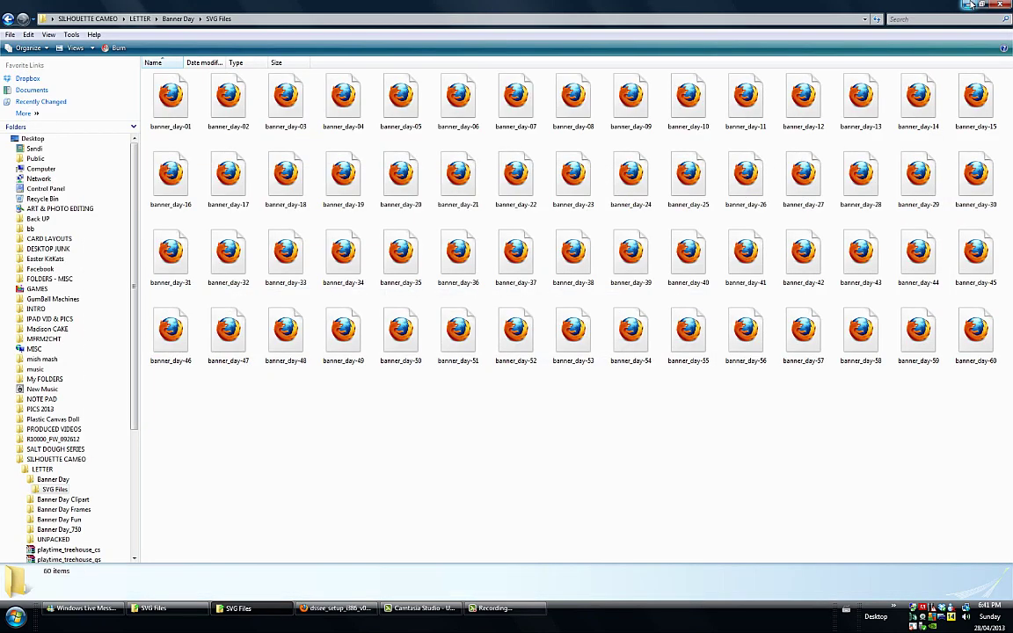
left_click(8, 19)
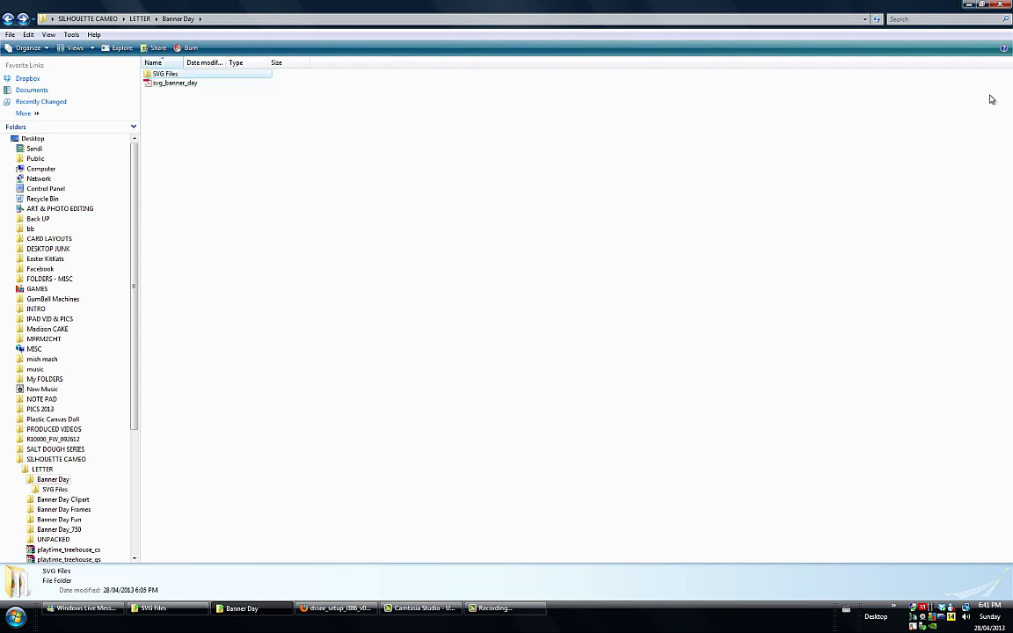
left_click(968, 4)
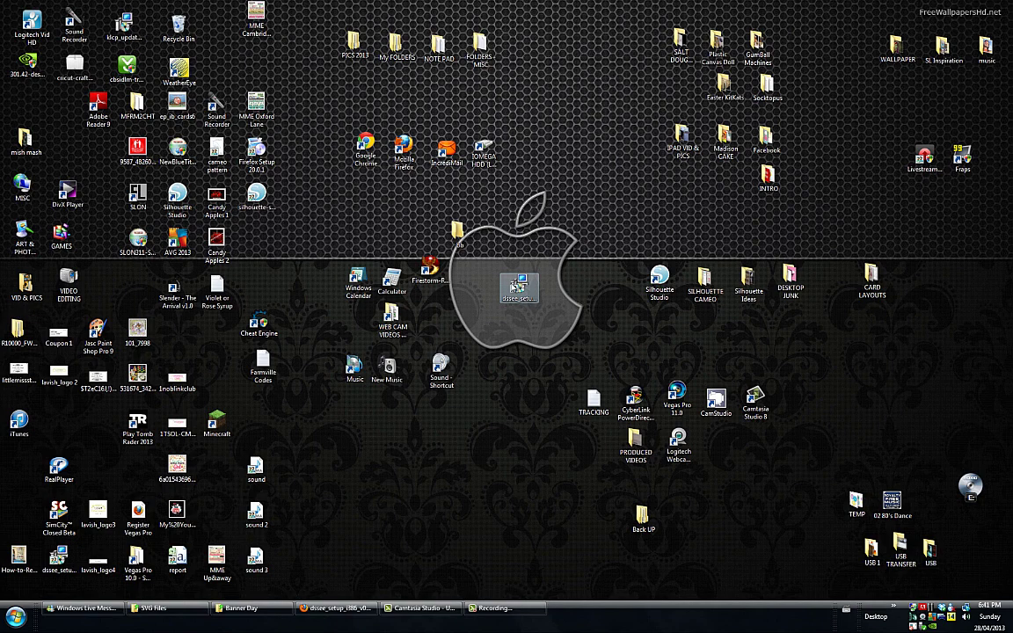
left_click(517, 287)
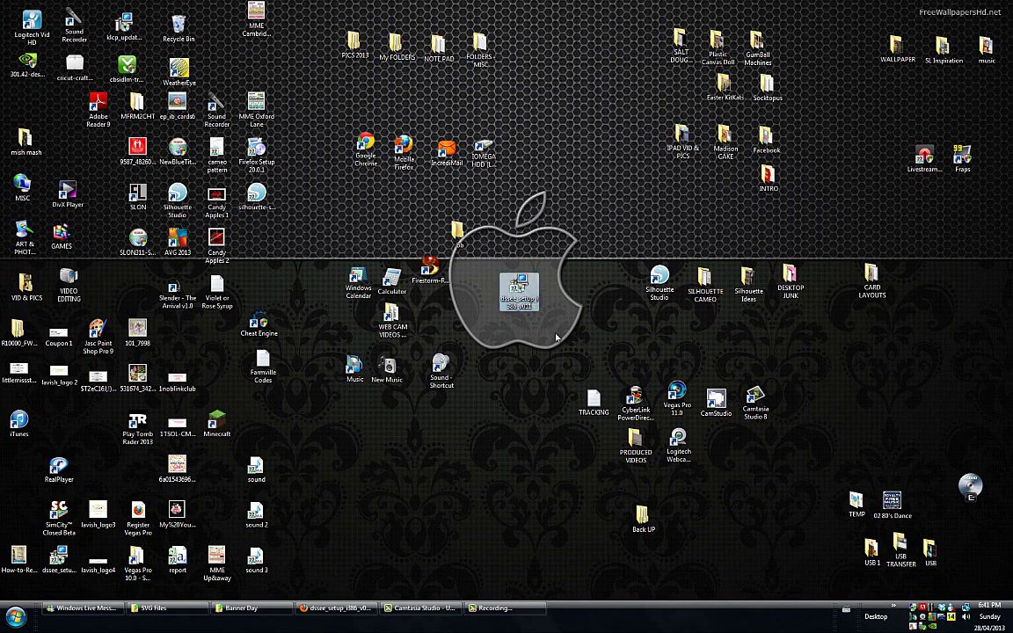
double_click(521, 313)
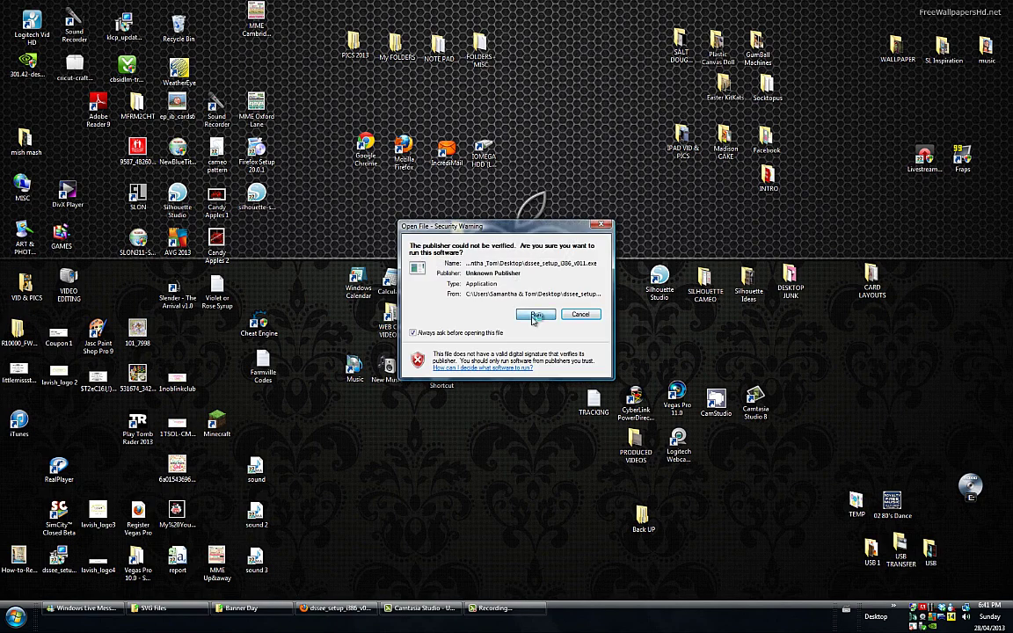
left_click(533, 316)
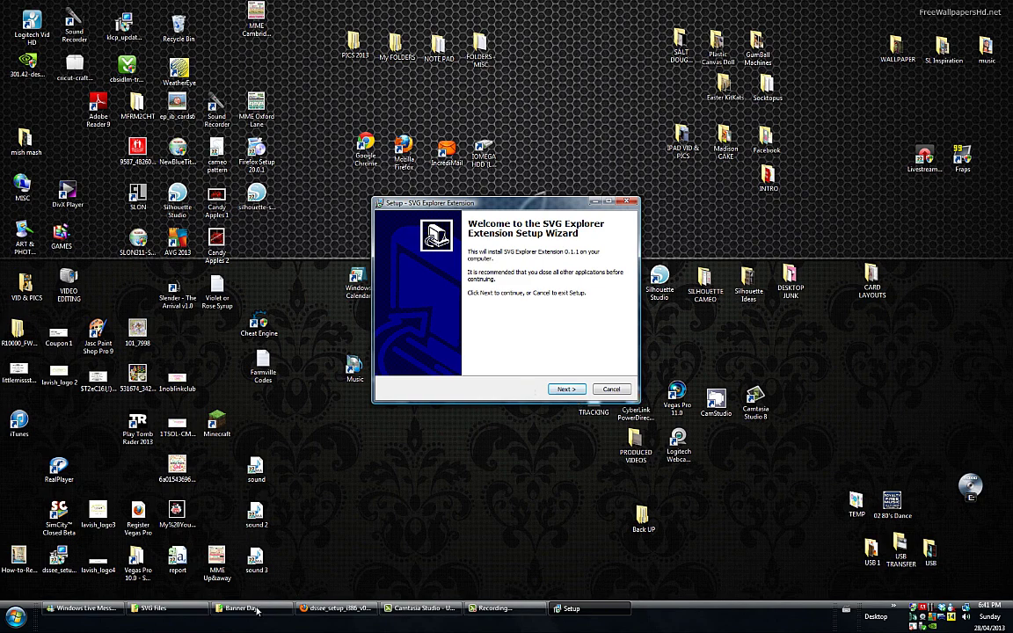
Step: Close Windows Live Messenger, return Firefox to the extension's downloads list, then minimize Firefox
middle_click(121, 612)
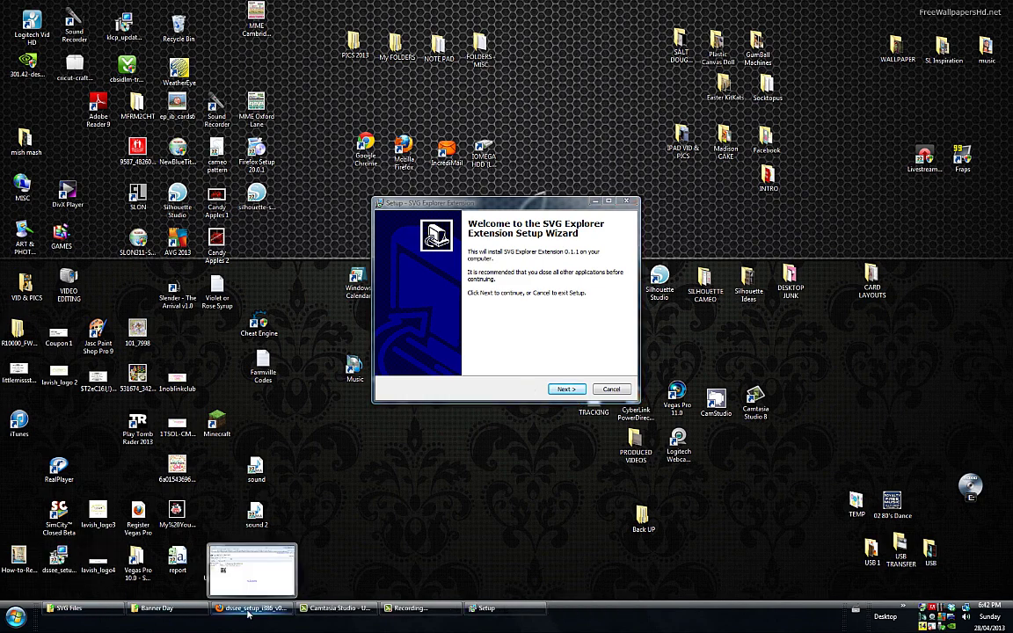
left_click(248, 616)
left_click(11, 32)
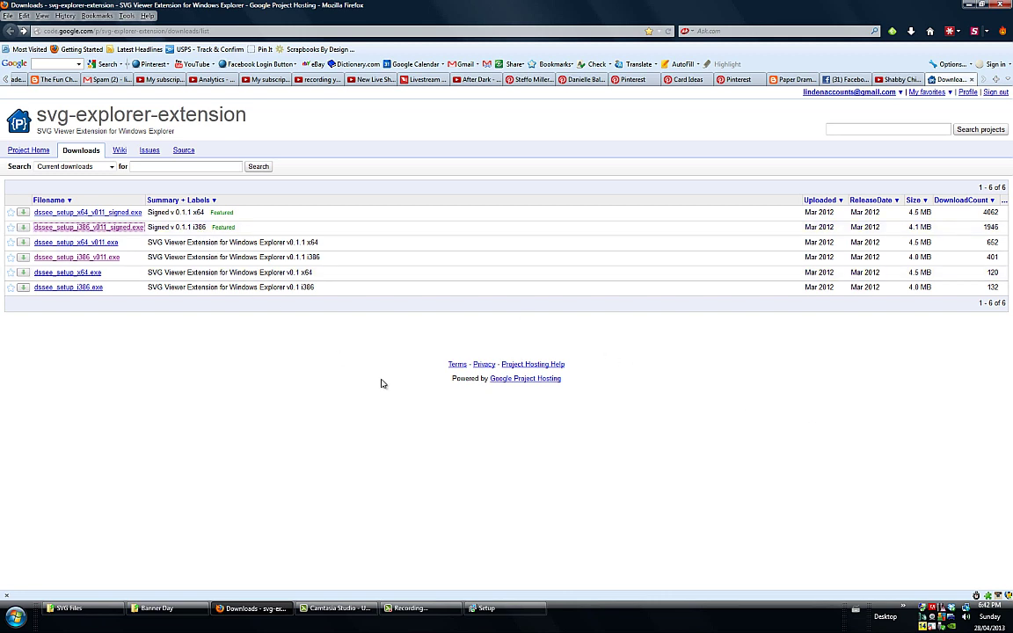
left_click(968, 6)
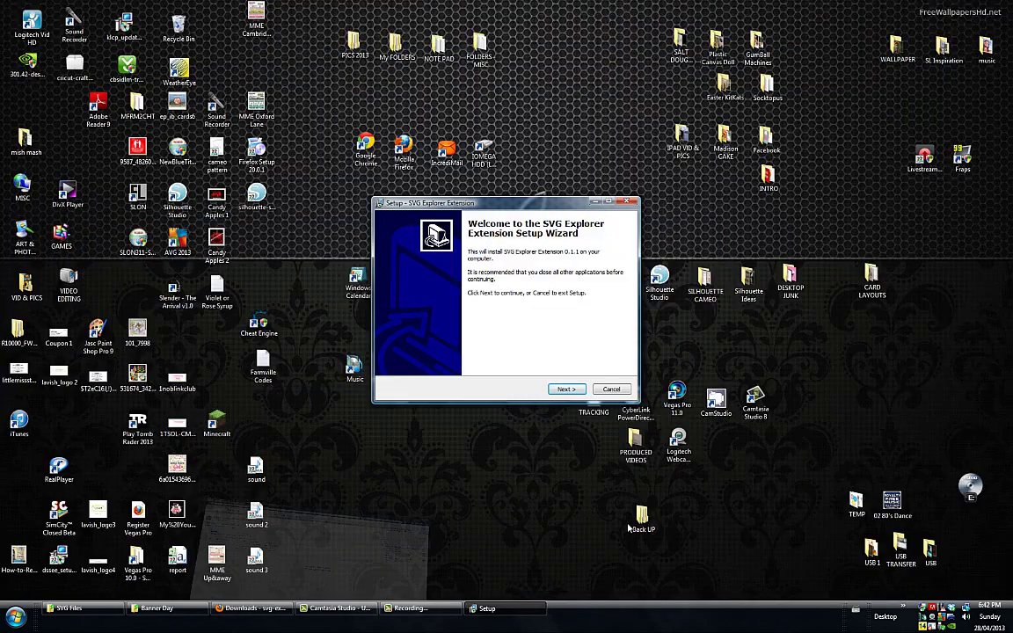
Step: Accept the license and install SVG Explorer Extension to the default Program Files location, then finish
left_click(566, 390)
left_click(400, 356)
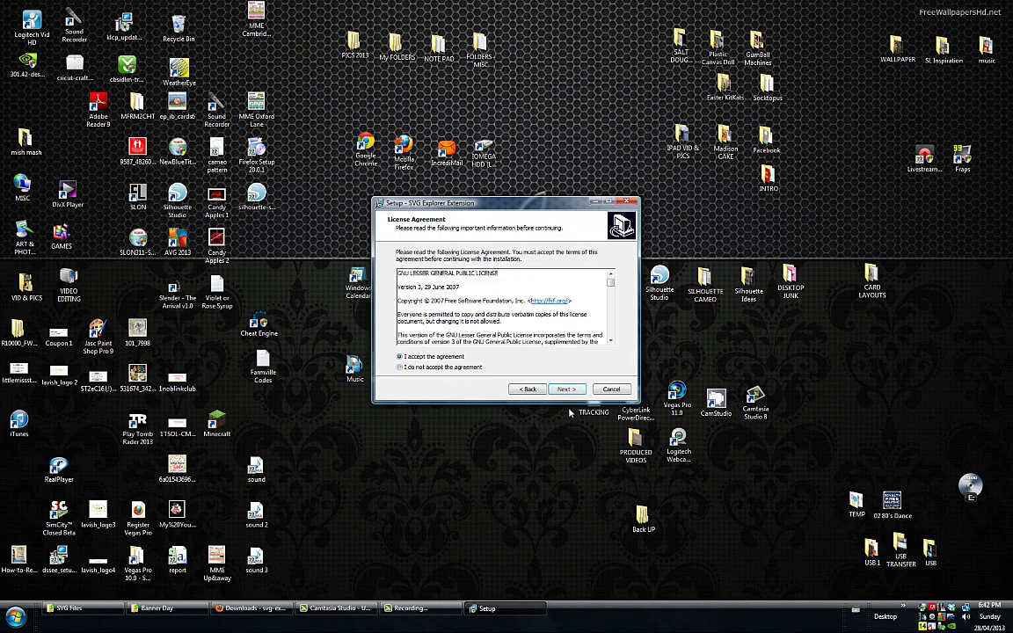
left_click(567, 390)
left_click(570, 391)
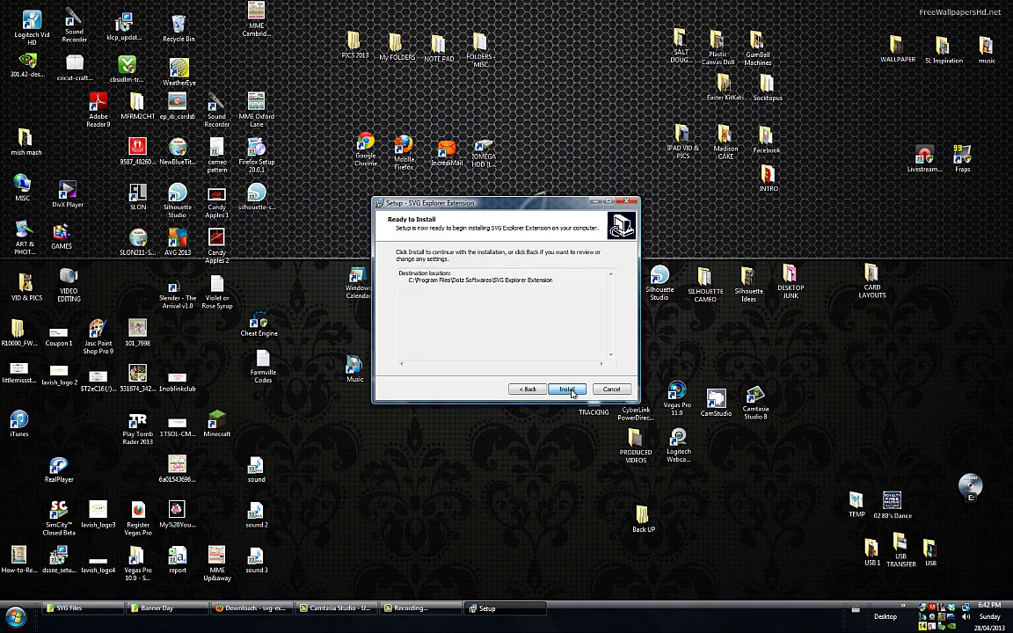
left_click(567, 390)
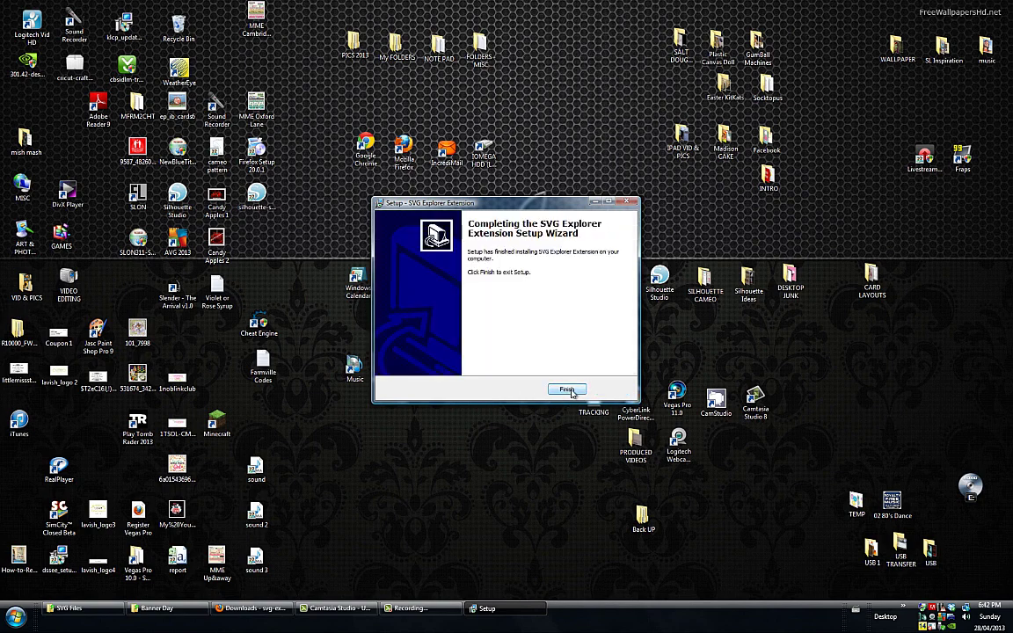
left_click(568, 389)
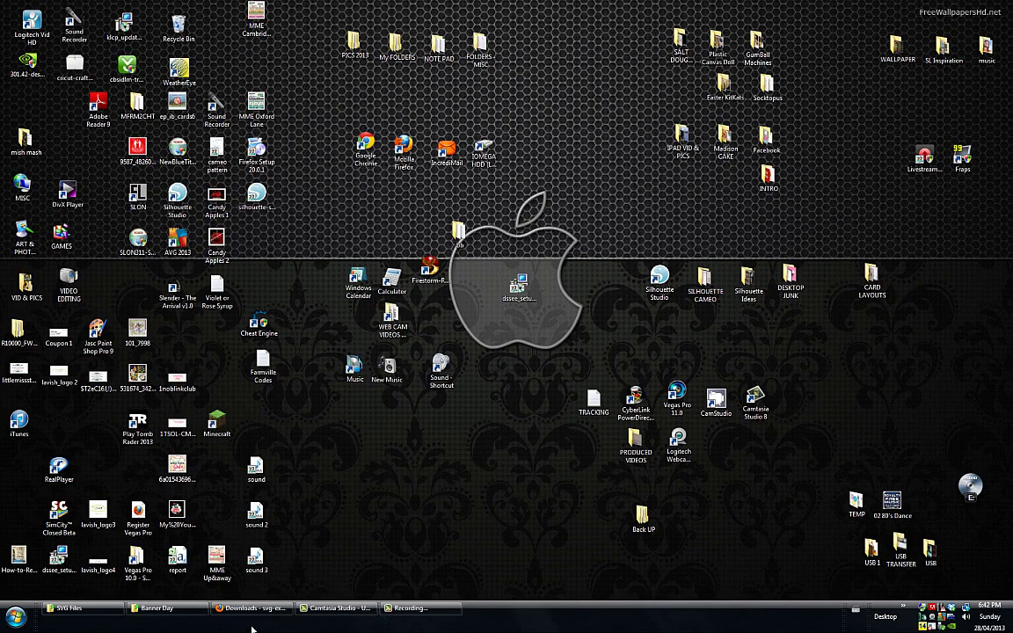
Step: Restore the Banner Day window and reopen SVG Files to see all 60 banner_day thumbnails
left_click(155, 608)
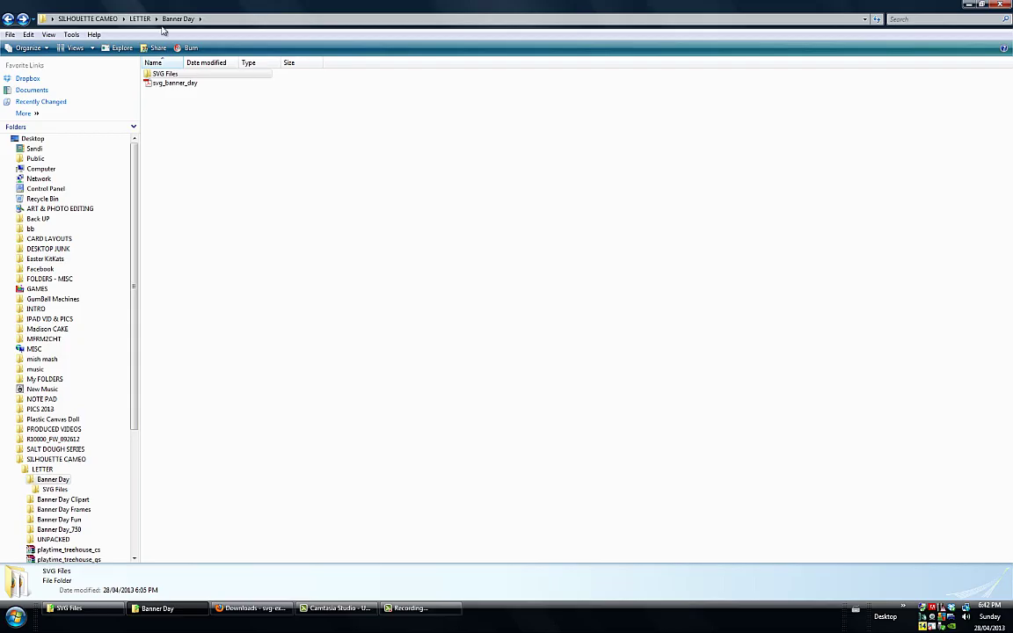
double_click(164, 73)
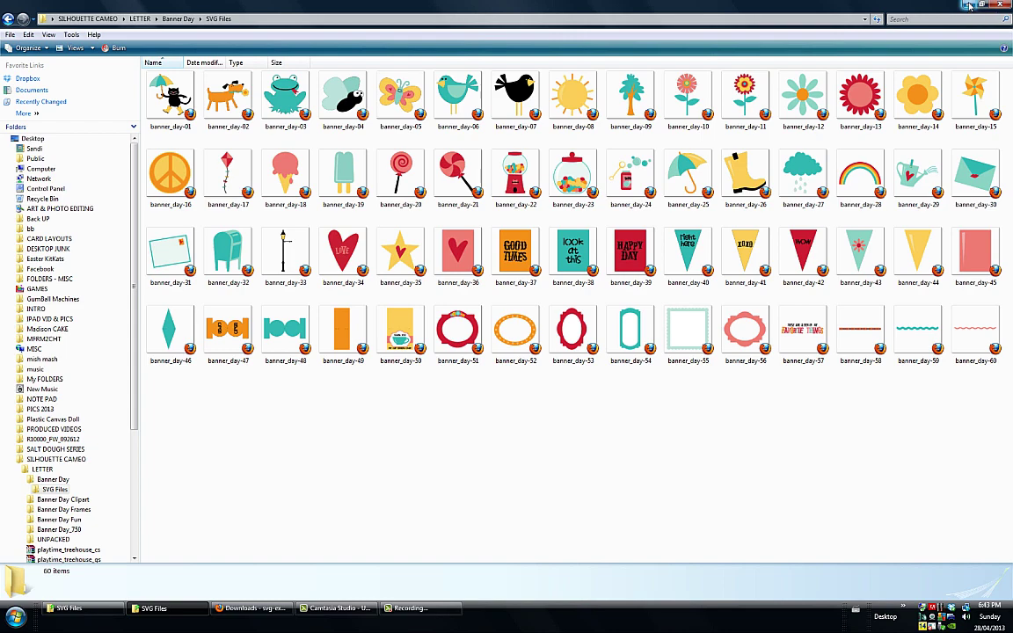
Step: Minimize the SVG Files Explorer window to reveal the desktop
left_click(969, 6)
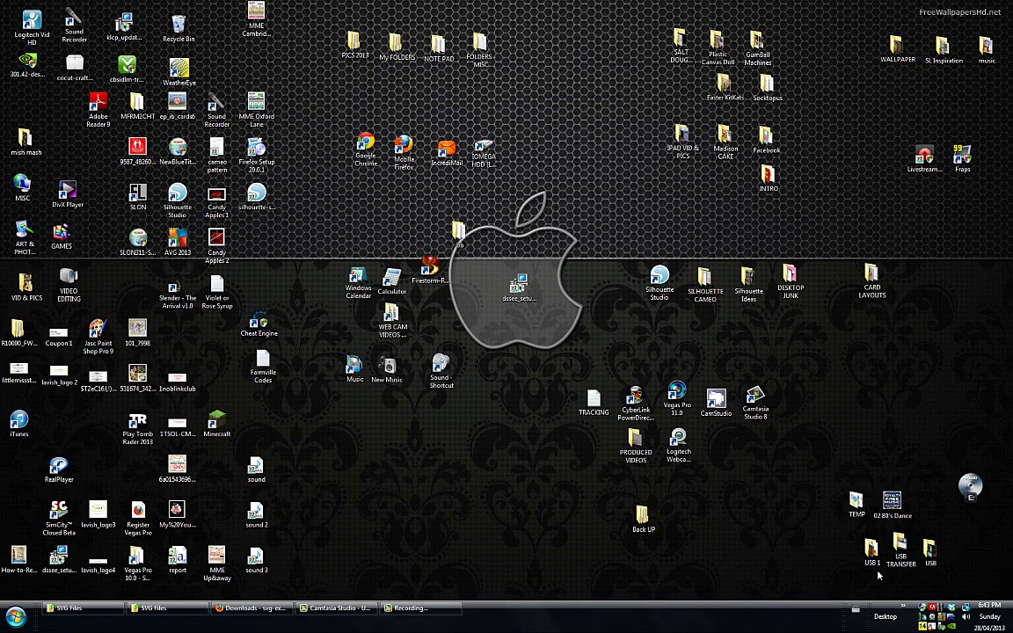